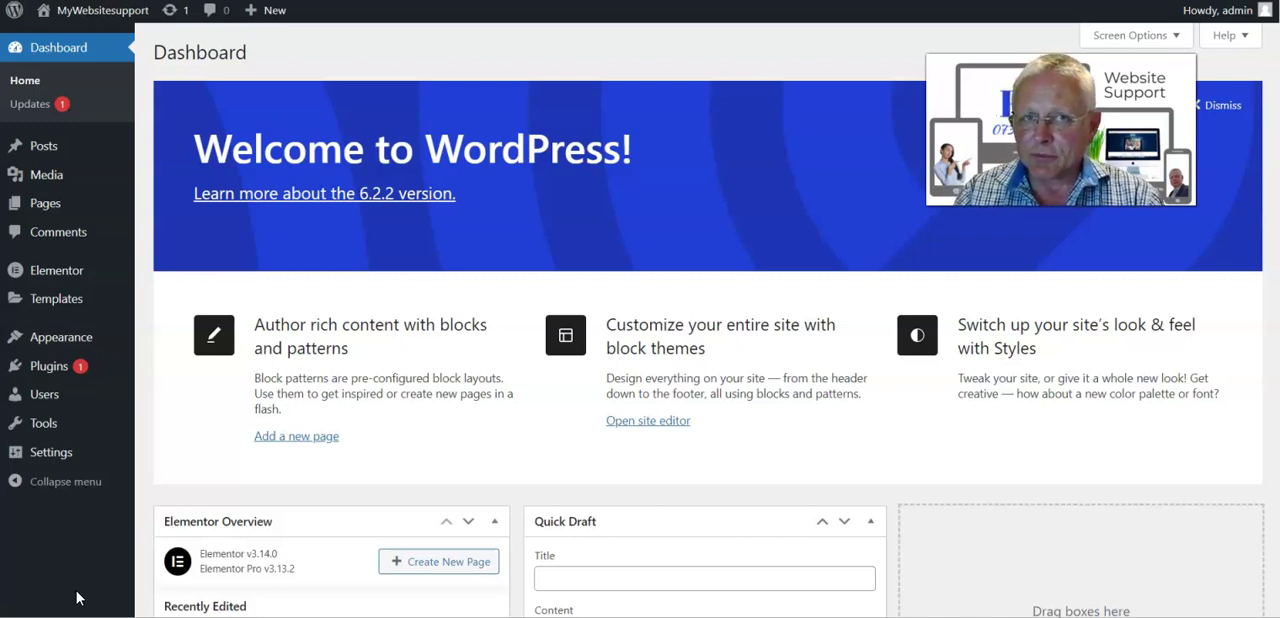
scroll(79, 598, down, 3)
scroll(79, 598, down, 3)
scroll(79, 598, down, 2)
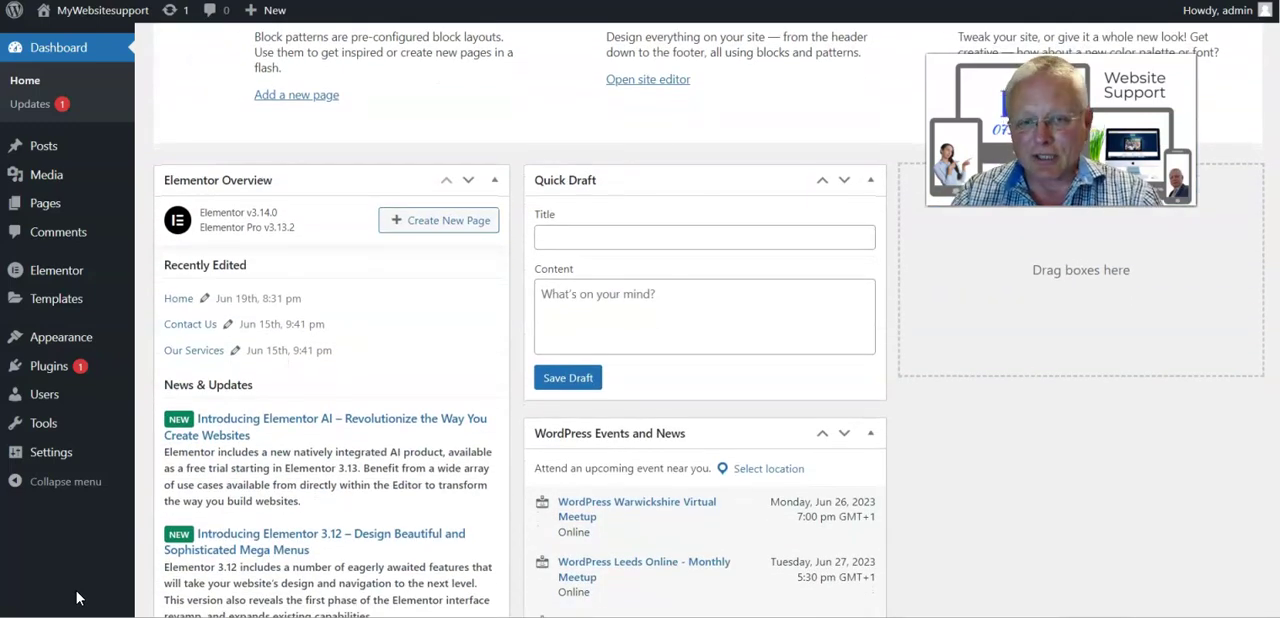
scroll(79, 598, down, 3)
scroll(79, 598, down, 3)
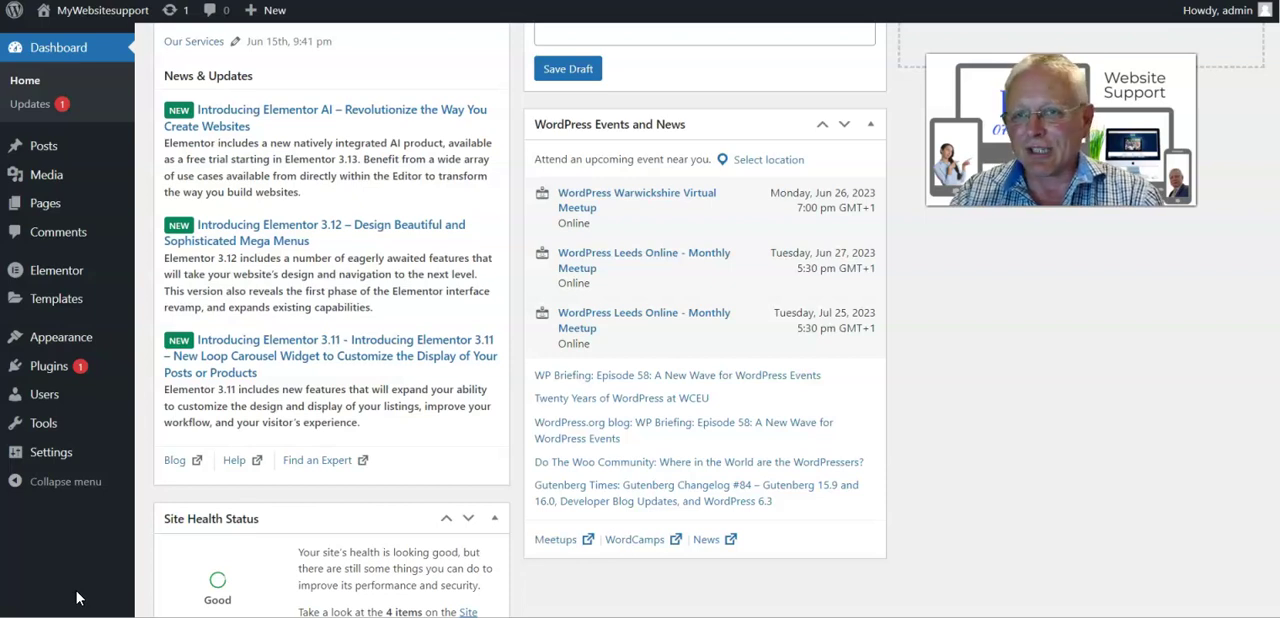
scroll(79, 598, down, 2)
scroll(79, 598, down, 1)
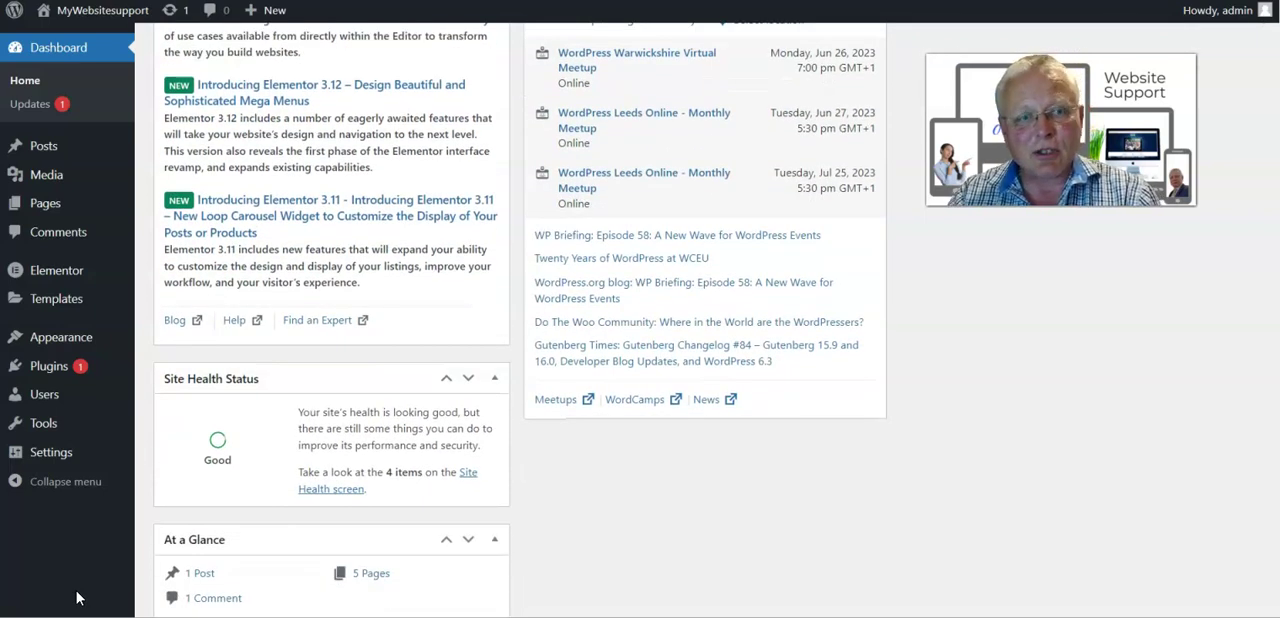
scroll(79, 598, down, 1)
scroll(79, 598, down, 4)
scroll(79, 598, down, 2)
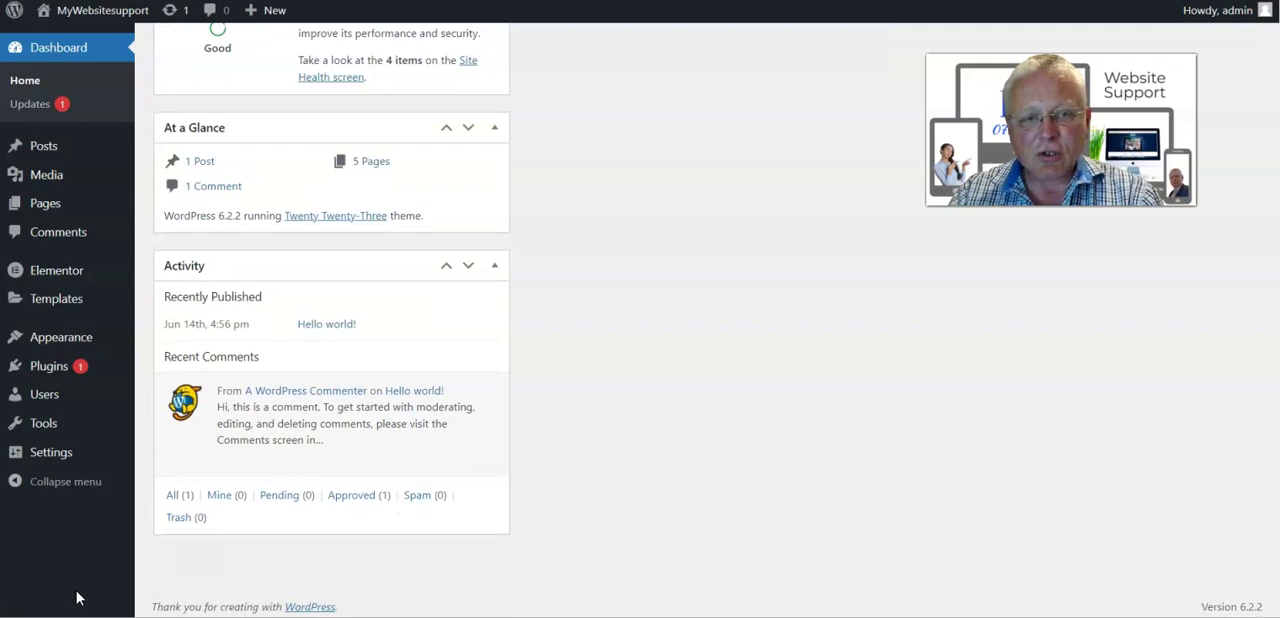
scroll(79, 598, up, 3)
scroll(79, 598, up, 3)
scroll(79, 598, up, 3)
scroll(79, 598, up, 2)
scroll(79, 598, up, 1)
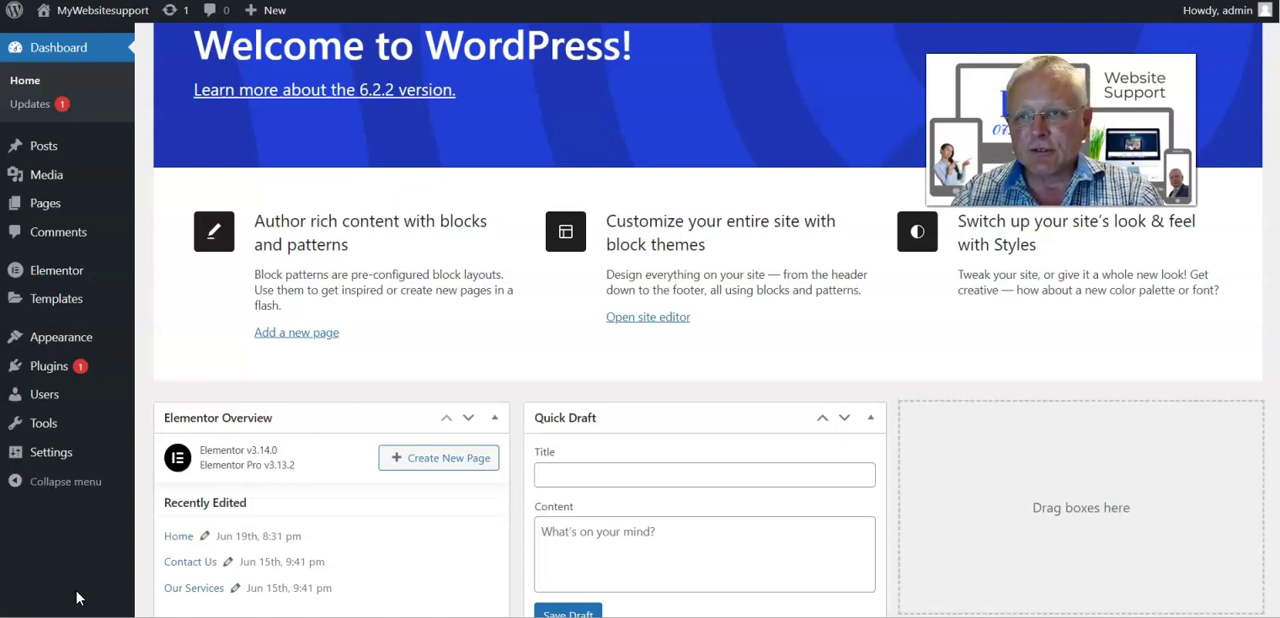
scroll(79, 598, up, 1)
scroll(79, 598, up, 2)
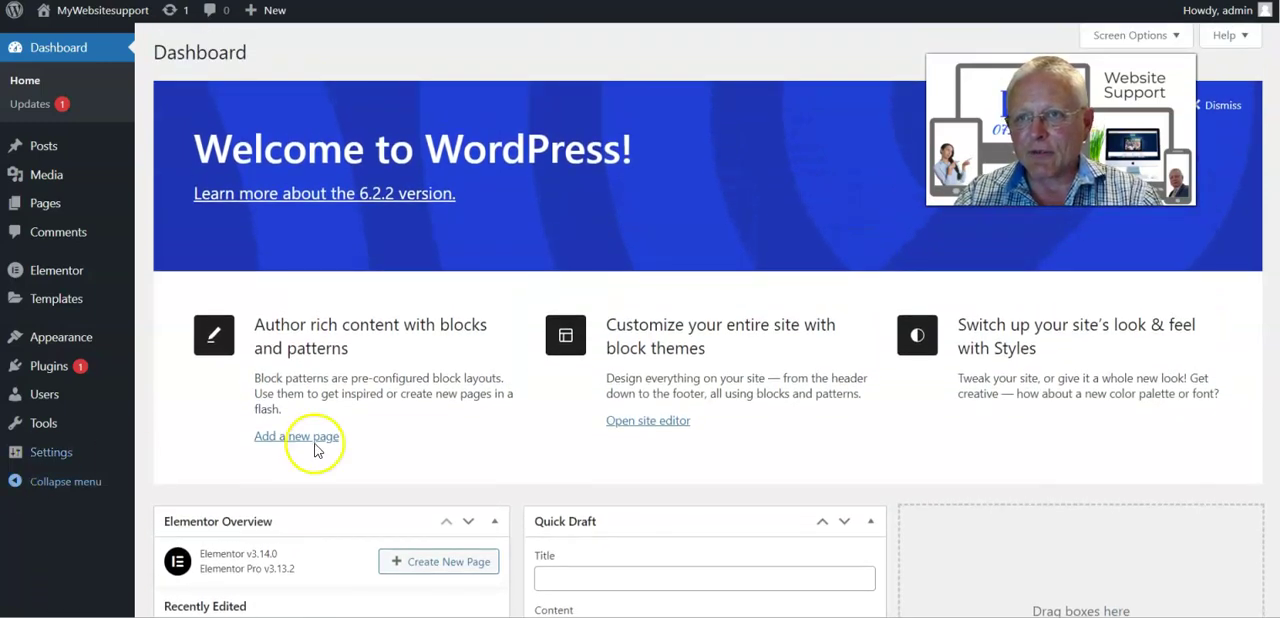
Step: In Screen Options, uncheck Welcome, Events and News, Quick Draft, Activity, At a Glance, Site Health and Elementor Overview
click(1176, 37)
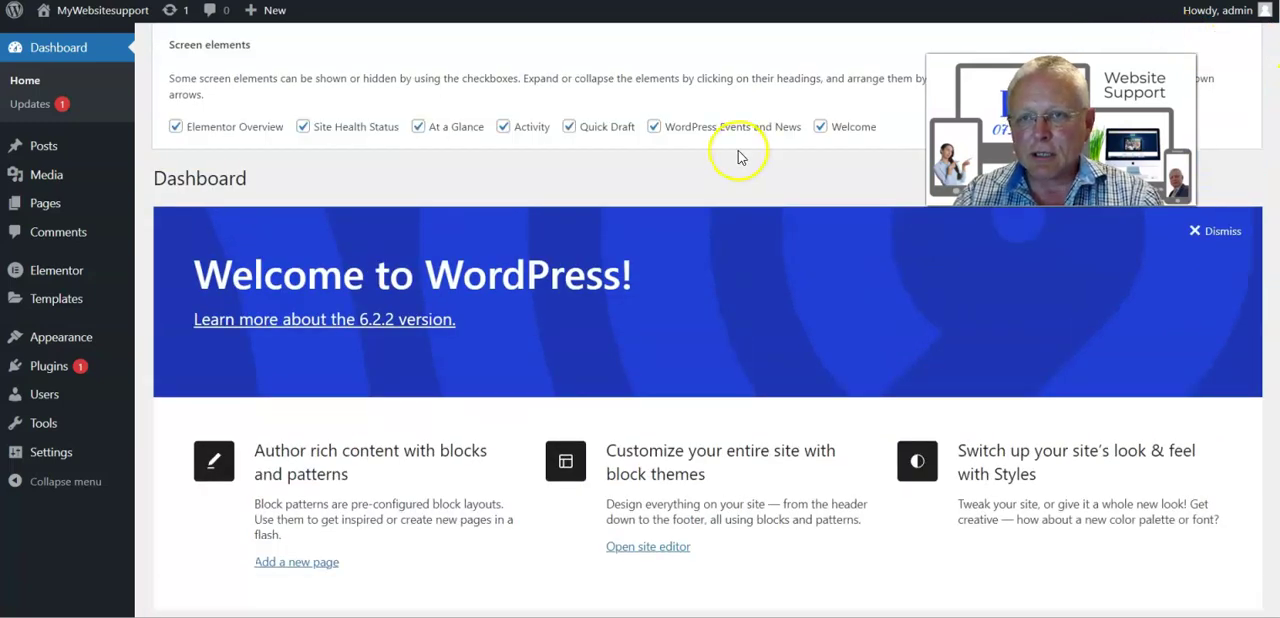
click(821, 127)
click(654, 127)
click(569, 127)
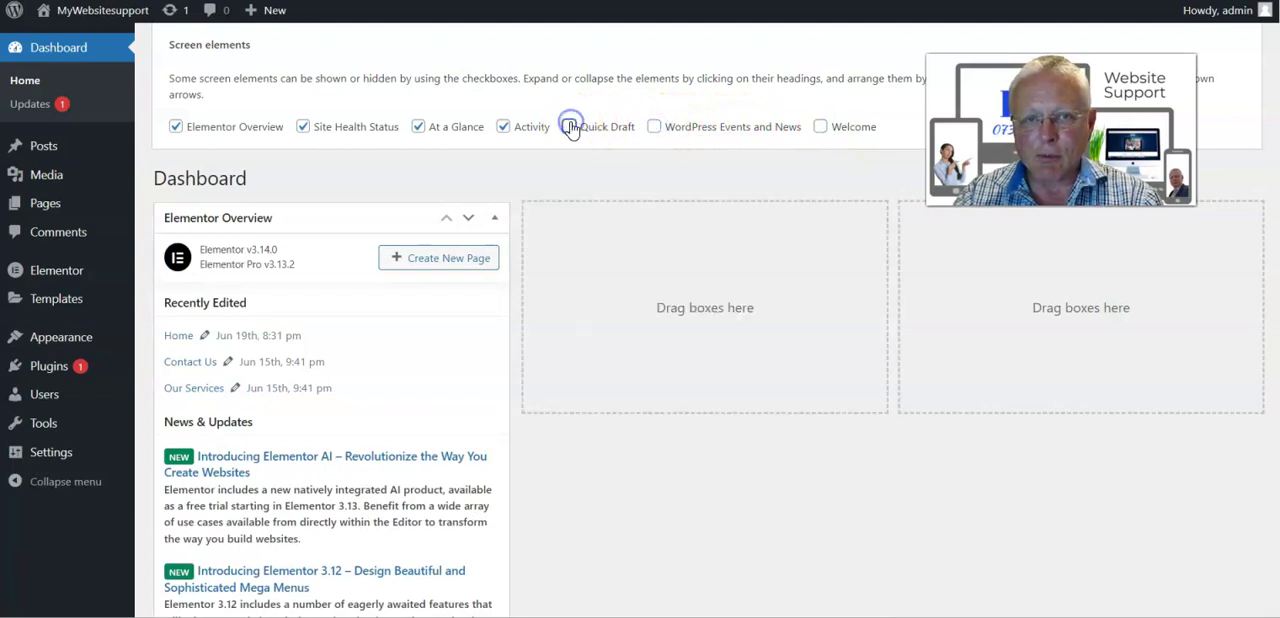
click(504, 127)
click(417, 127)
click(303, 127)
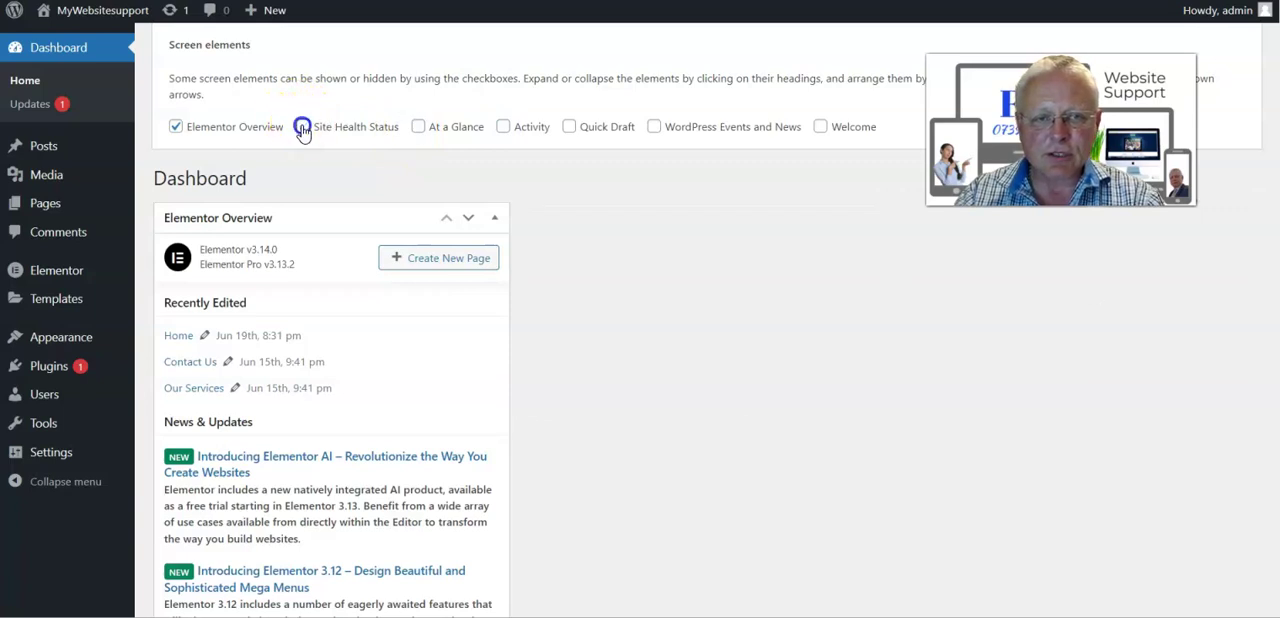
click(175, 126)
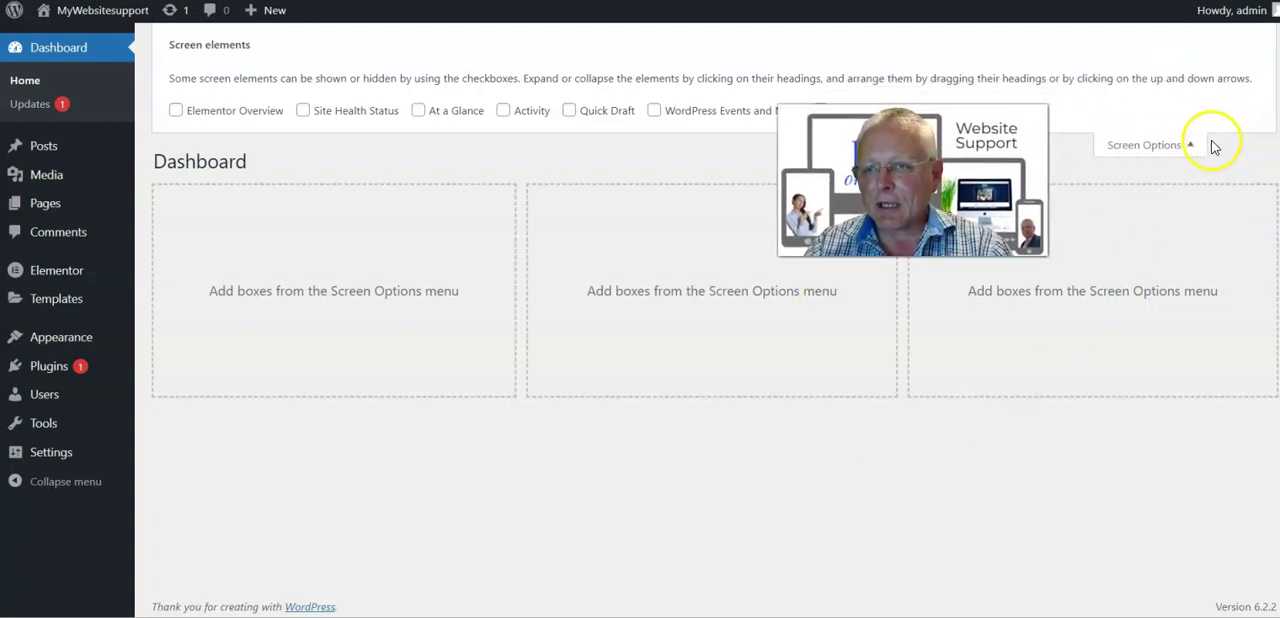
Step: Collapse the Screen Options panel to show the three empty dashboard placeholder boxes
click(1150, 144)
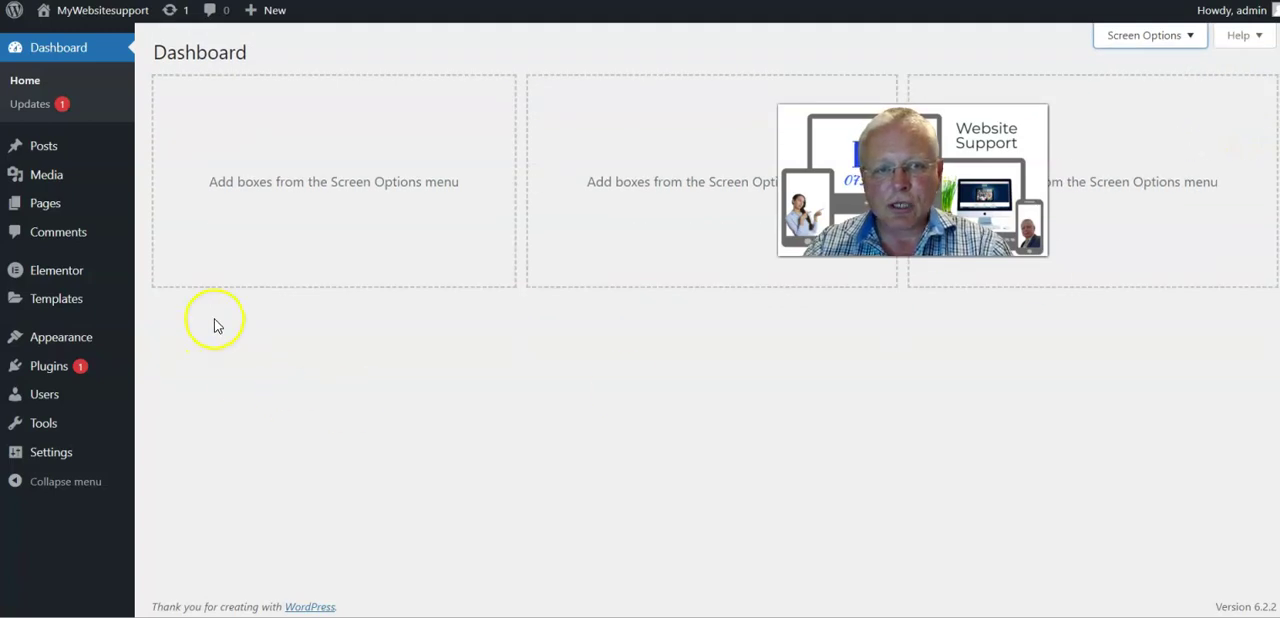